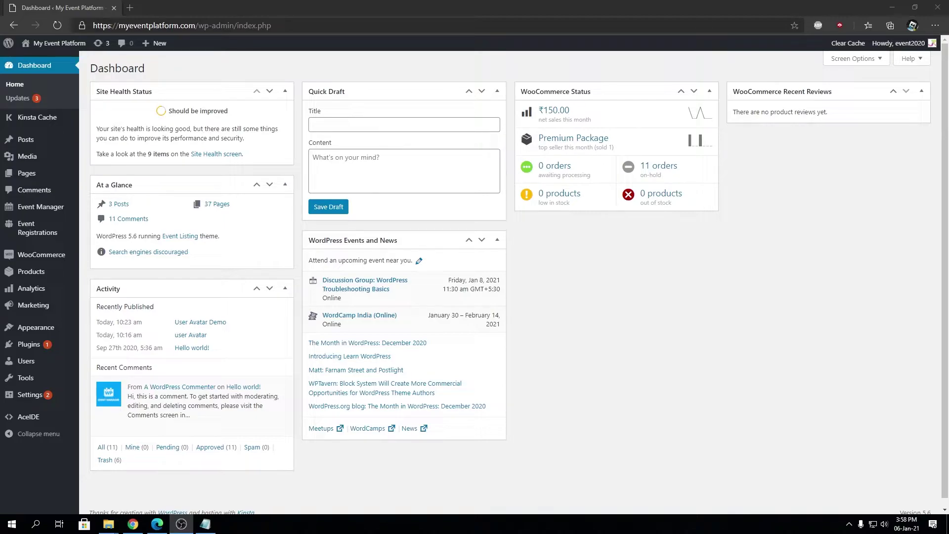
Step: Start a new page titled 'User Avatar', let it autosave as a draft, and open the avatar shortcode dialog
{"action": "mouse_move", "coordinate": [168, 46]}
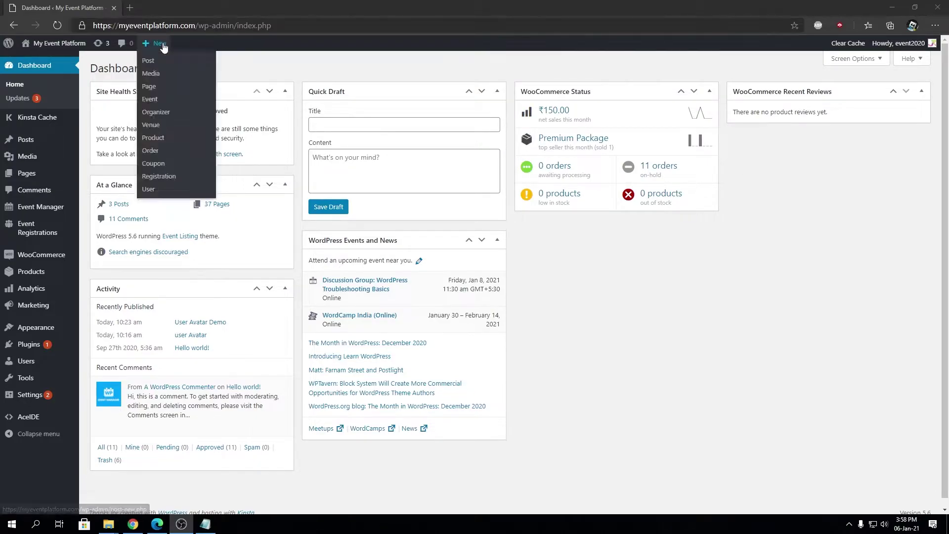
{"action": "left_click", "coordinate": [150, 87]}
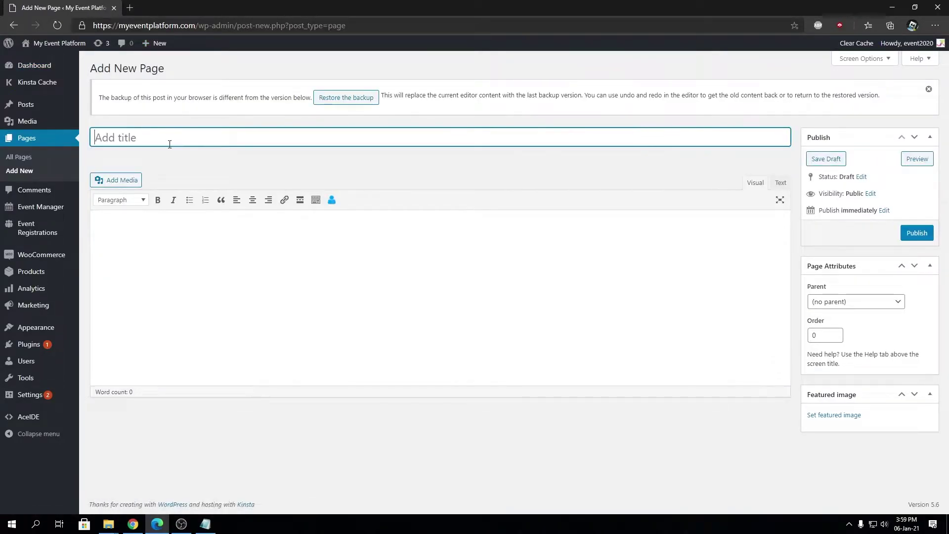
{"action": "type", "text": "User Avatar"}
{"action": "left_click", "coordinate": [657, 196]}
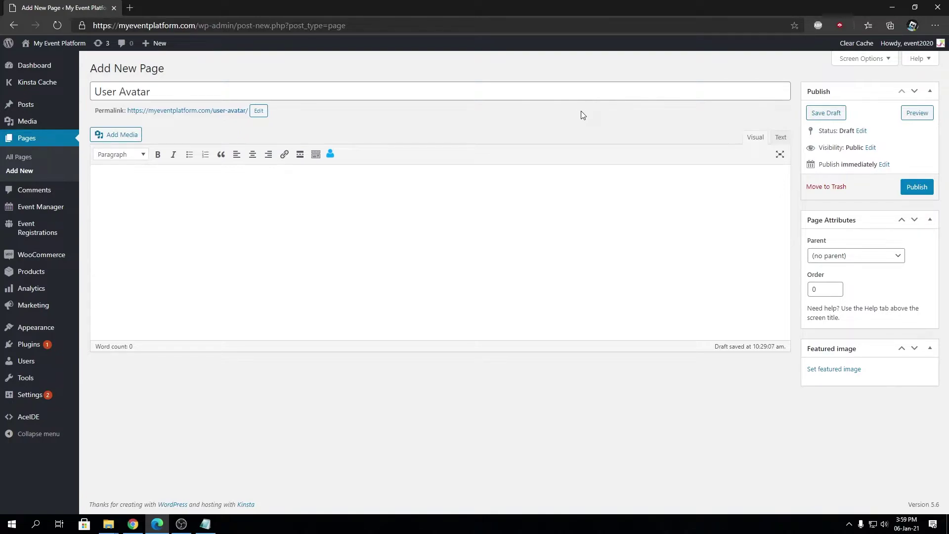
{"action": "left_click", "coordinate": [330, 155]}
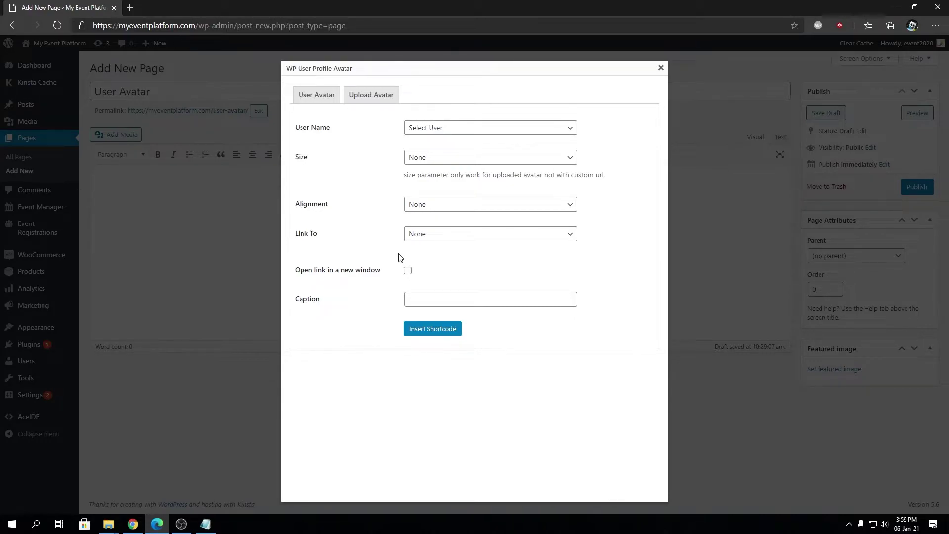
Step: Set the avatar shortcode size to Original and alignment to Left
{"action": "left_click_drag", "start_coordinate": [300, 128], "coordinate": [335, 129]}
{"action": "left_click", "coordinate": [349, 188]}
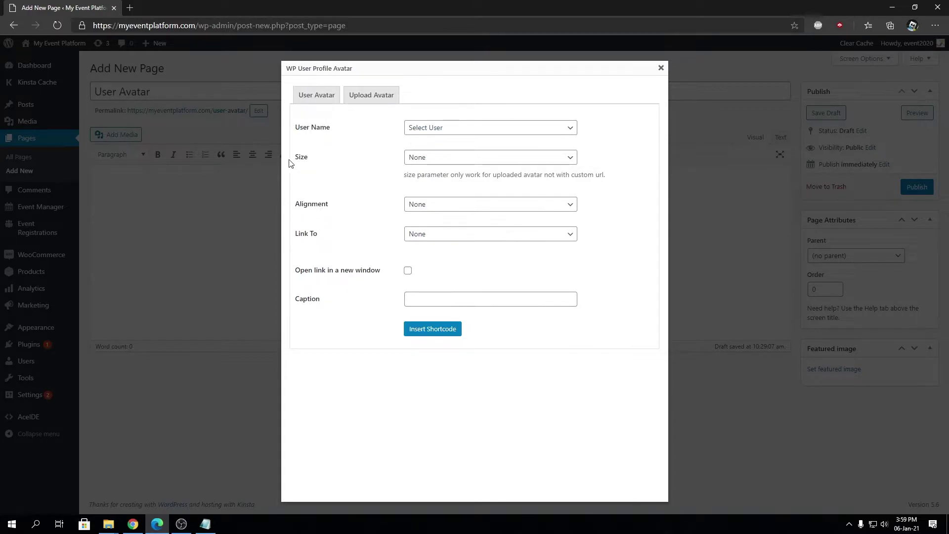
{"action": "left_click", "coordinate": [454, 158]}
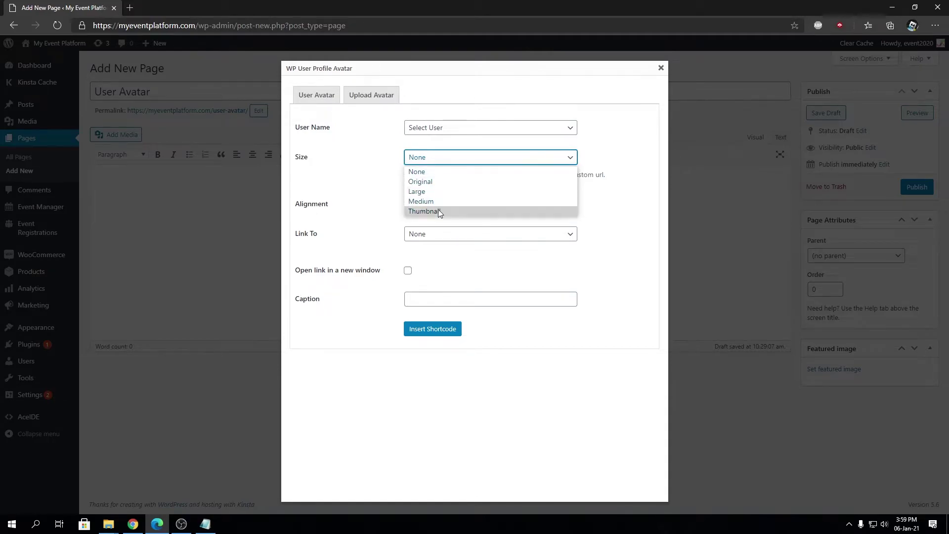
{"action": "left_click", "coordinate": [427, 182]}
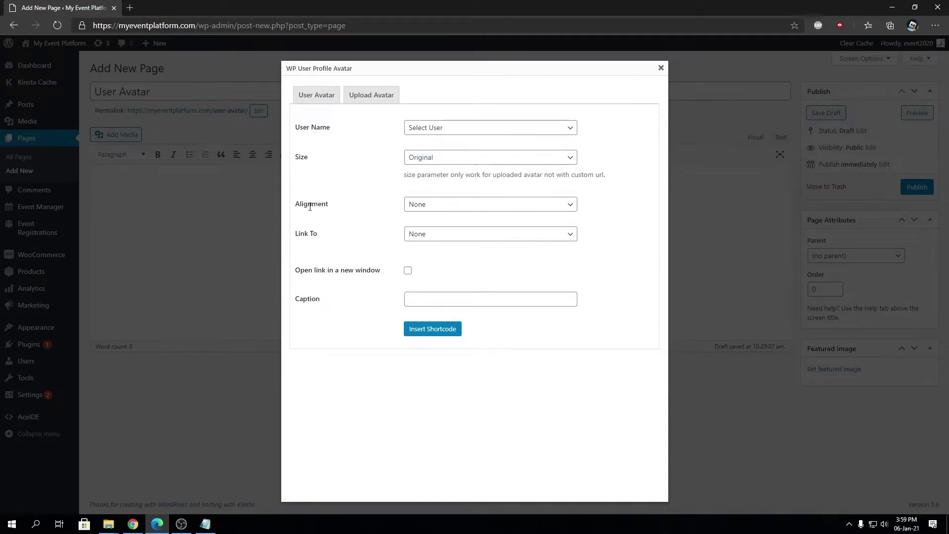
{"action": "left_click", "coordinate": [487, 205]}
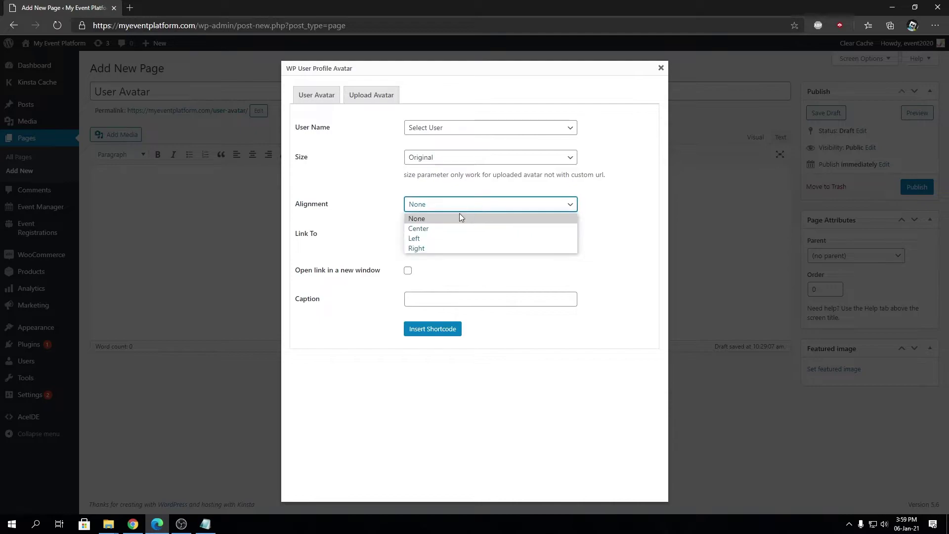
{"action": "left_click", "coordinate": [435, 241]}
Step: Leave the avatar link at None, insert the shortcode, and publish the page
{"action": "left_click", "coordinate": [352, 234]}
{"action": "left_click", "coordinate": [434, 235]}
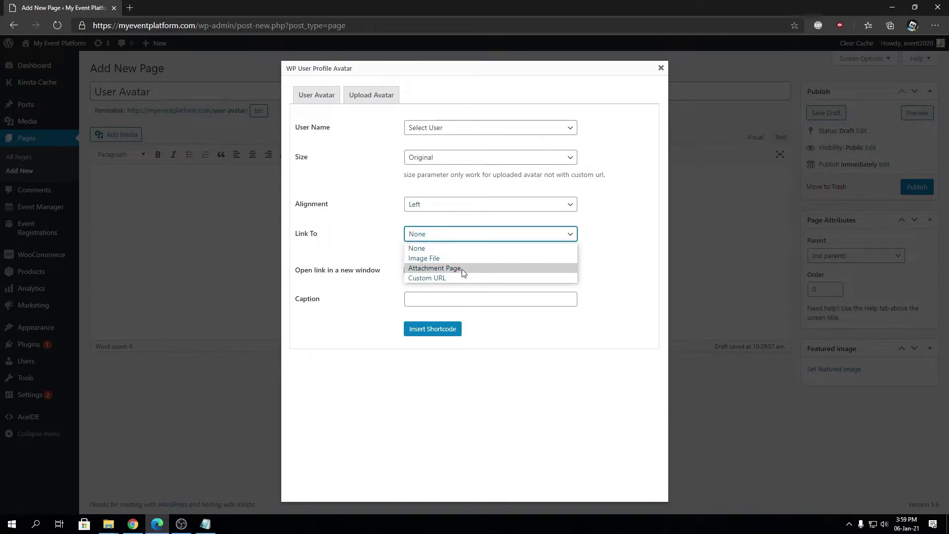
{"action": "left_click", "coordinate": [366, 298]}
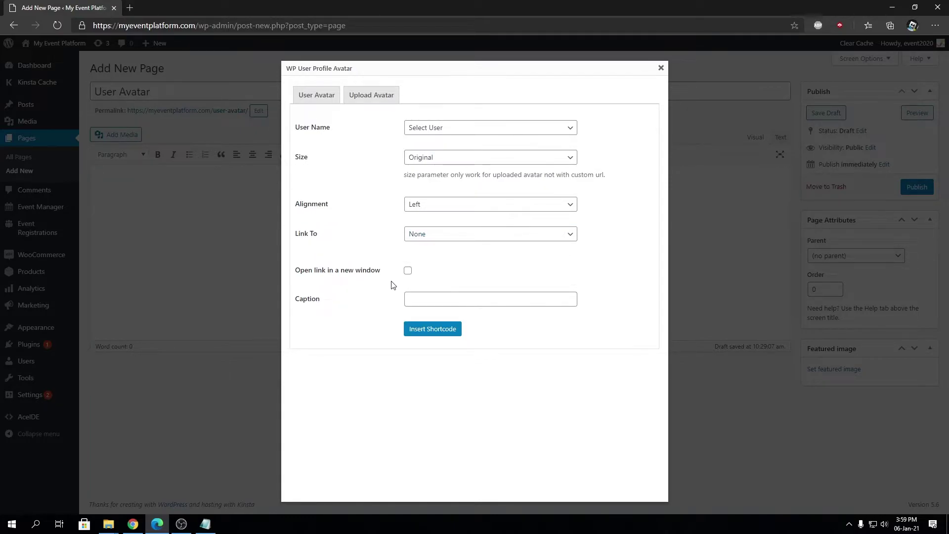
{"action": "left_click_drag", "start_coordinate": [300, 271], "coordinate": [354, 271]}
{"action": "left_click", "coordinate": [359, 302]}
{"action": "left_click", "coordinate": [421, 329]}
{"action": "left_click", "coordinate": [915, 188]}
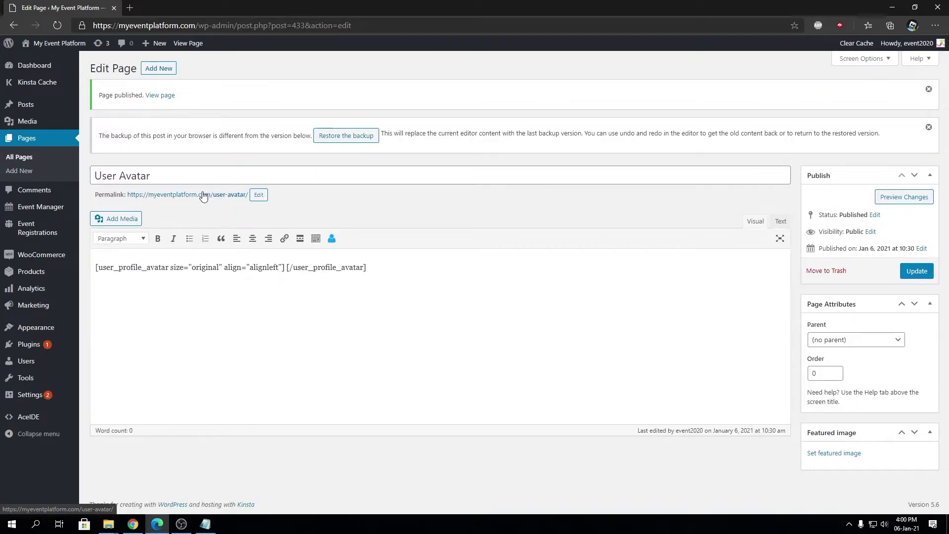
Step: Open the published User Avatar page in a new tab and look it over
{"action": "right_click", "coordinate": [203, 196]}
{"action": "left_click", "coordinate": [224, 206]}
{"action": "left_click", "coordinate": [174, 10]}
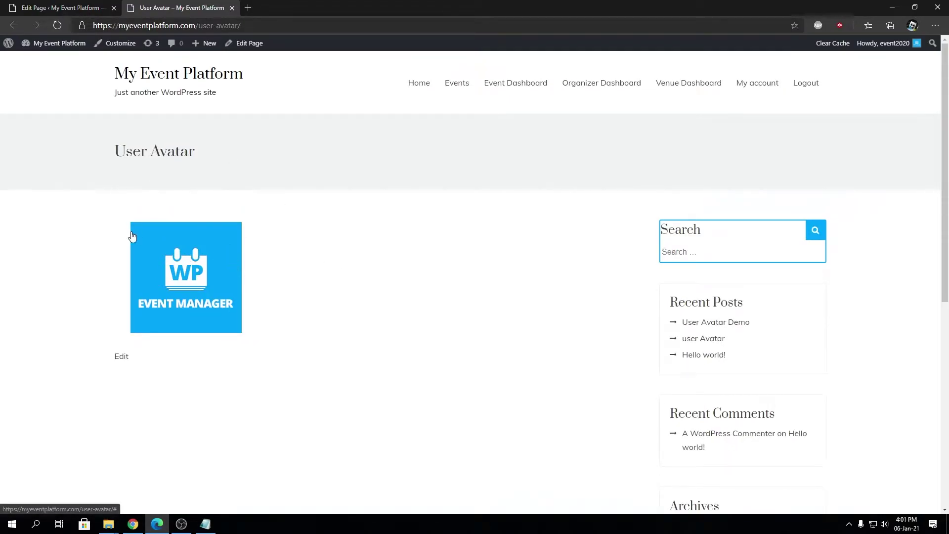
{"action": "left_click", "coordinate": [56, 9]}
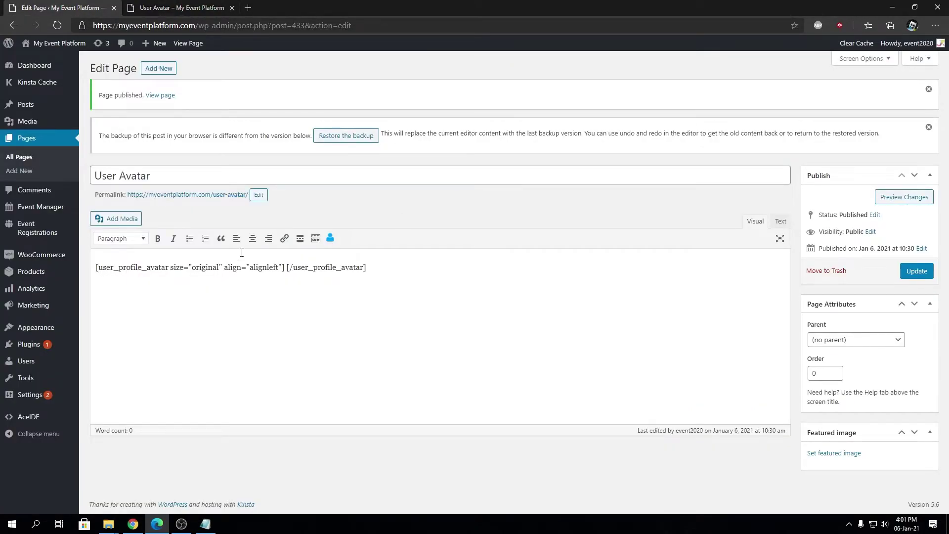
{"action": "left_click", "coordinate": [190, 4]}
{"action": "left_click", "coordinate": [43, 4]}
Step: Reload the editor, recheck the live page, and delete the user_profile_avatar shortcode line
{"action": "key", "text": "F5"}
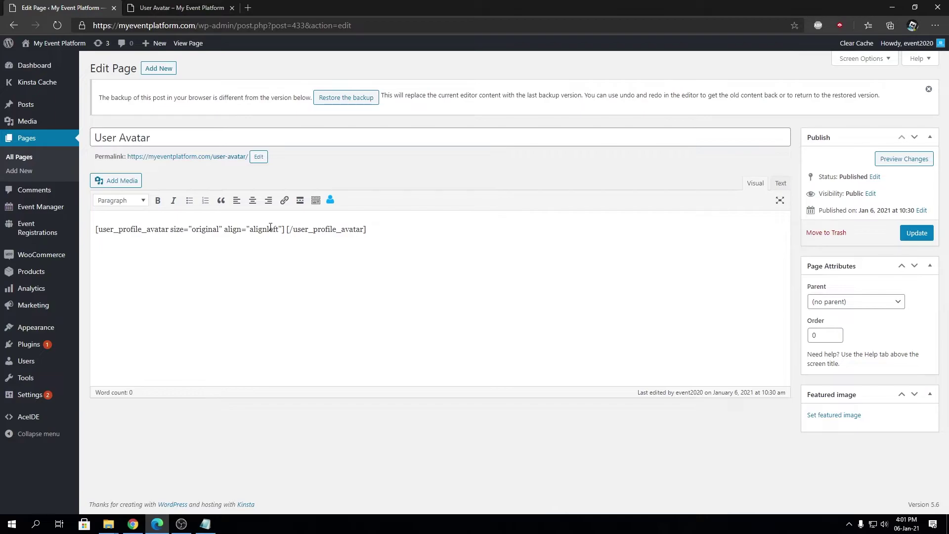
{"action": "key", "text": "ctrl+Tab"}
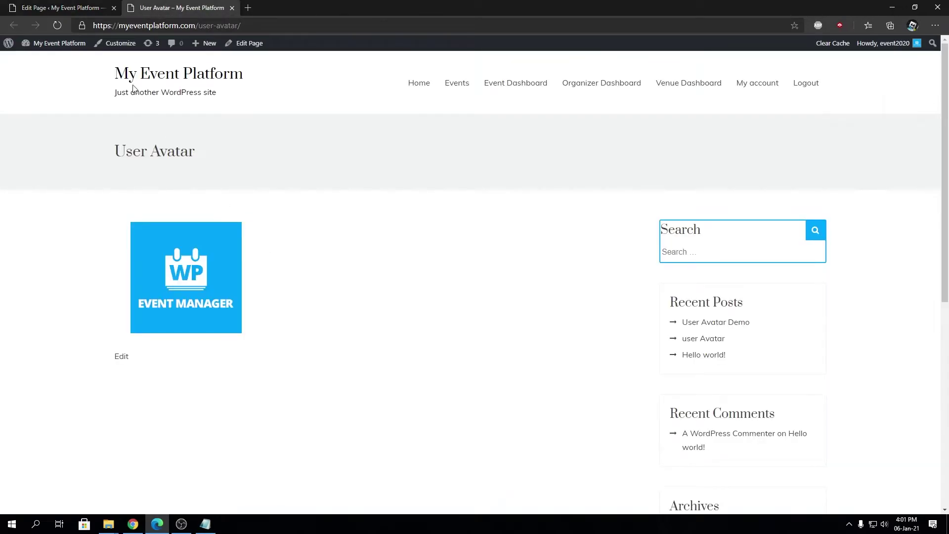
{"action": "left_click", "coordinate": [64, 4]}
{"action": "left_click_drag", "start_coordinate": [375, 229], "coordinate": [96, 225]}
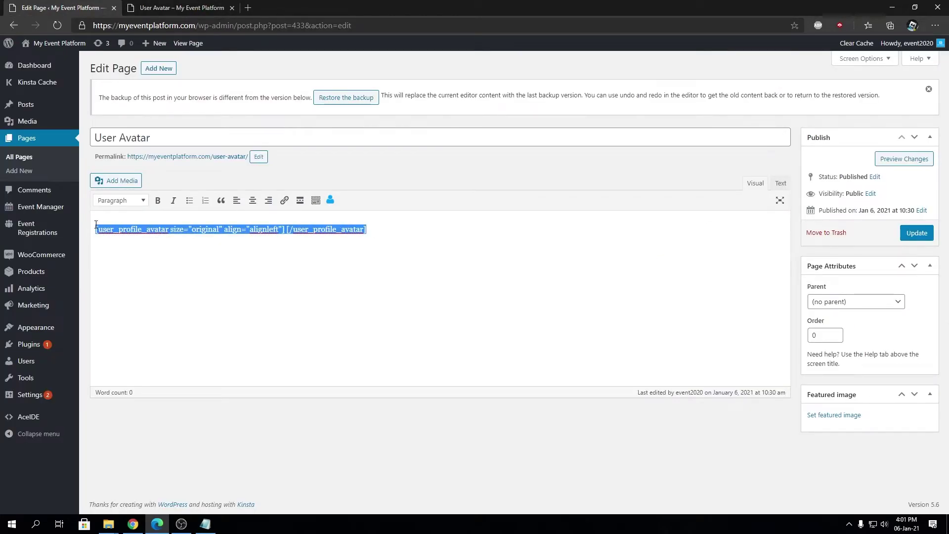
{"action": "key", "text": "BackSpace"}
Step: Reopen the avatar dialog, pick the user, and set size Original and alignment Left
{"action": "left_click", "coordinate": [330, 200]}
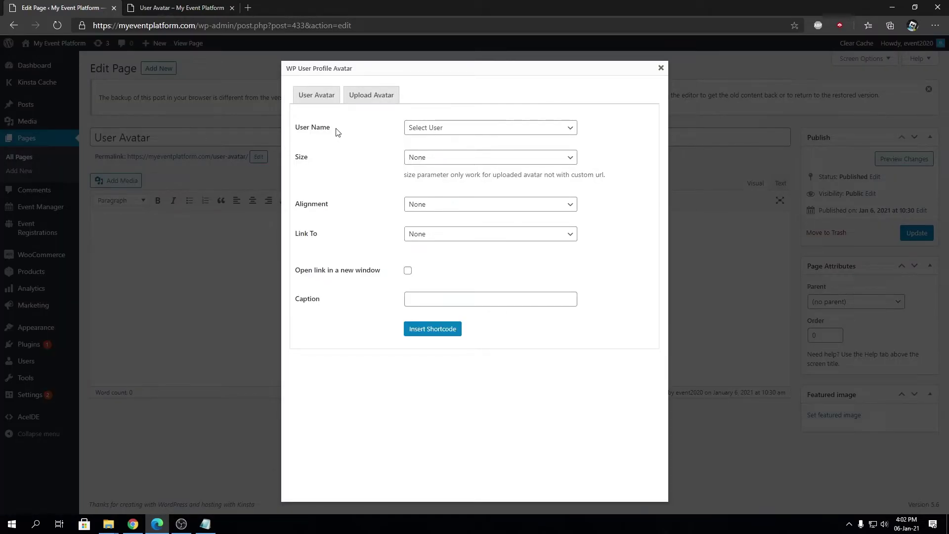
{"action": "left_click_drag", "start_coordinate": [337, 131], "coordinate": [296, 131]}
{"action": "left_click", "coordinate": [355, 141]}
{"action": "left_click", "coordinate": [448, 129]}
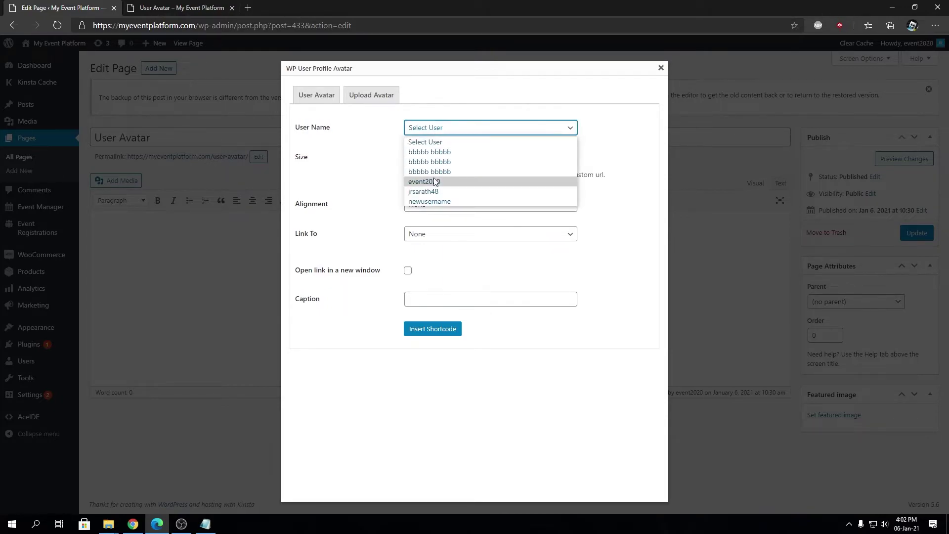
{"action": "left_click", "coordinate": [434, 196]}
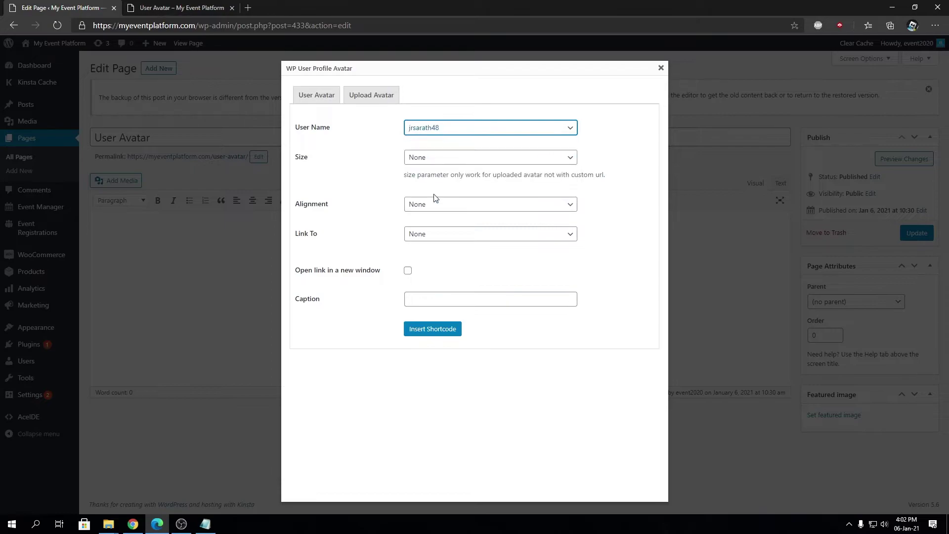
{"action": "left_click", "coordinate": [430, 158]}
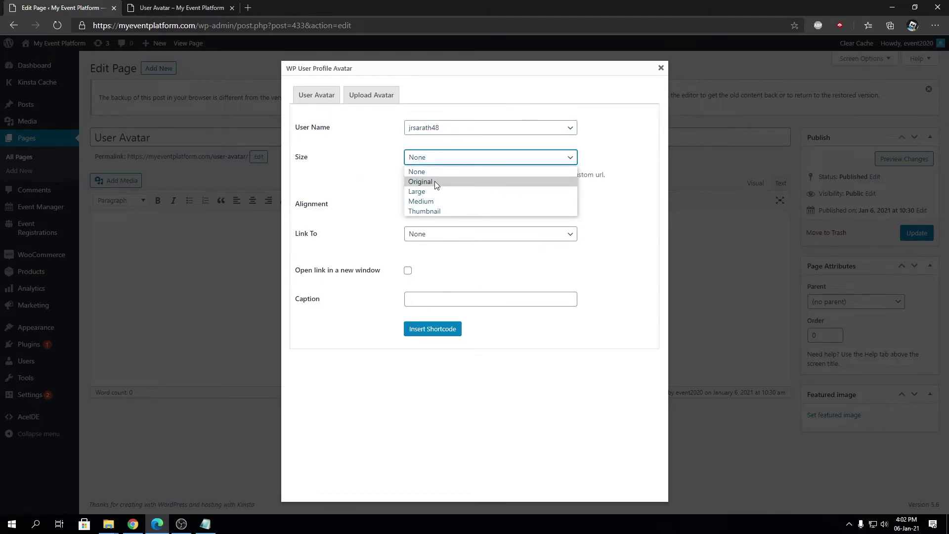
{"action": "left_click", "coordinate": [431, 183]}
{"action": "left_click", "coordinate": [429, 208]}
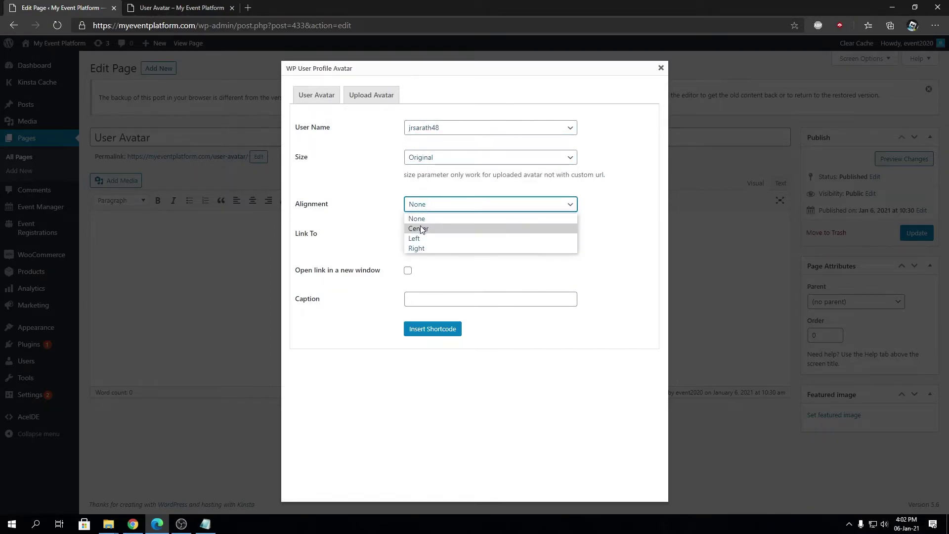
{"action": "left_click", "coordinate": [422, 234]}
{"action": "left_click", "coordinate": [433, 238]}
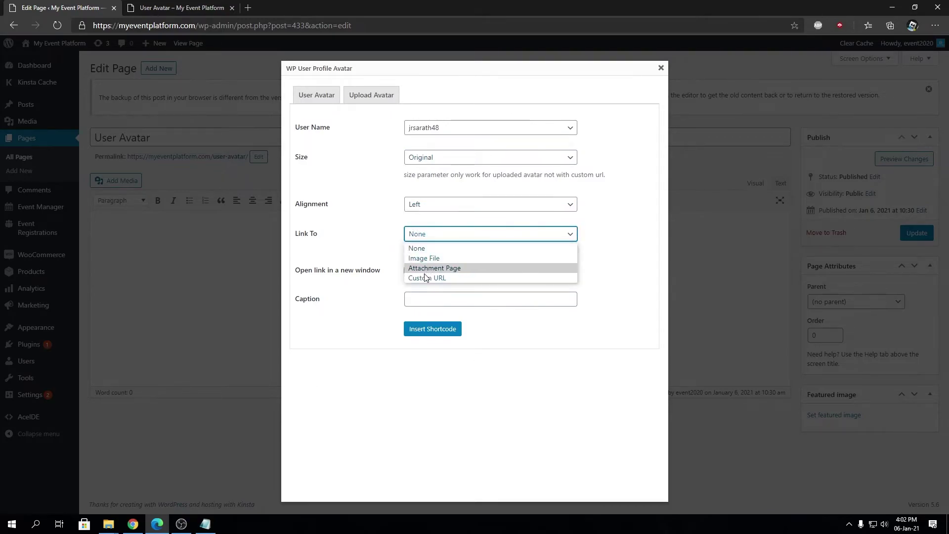
{"action": "left_click", "coordinate": [425, 274]}
{"action": "type", "text": "htpp"}
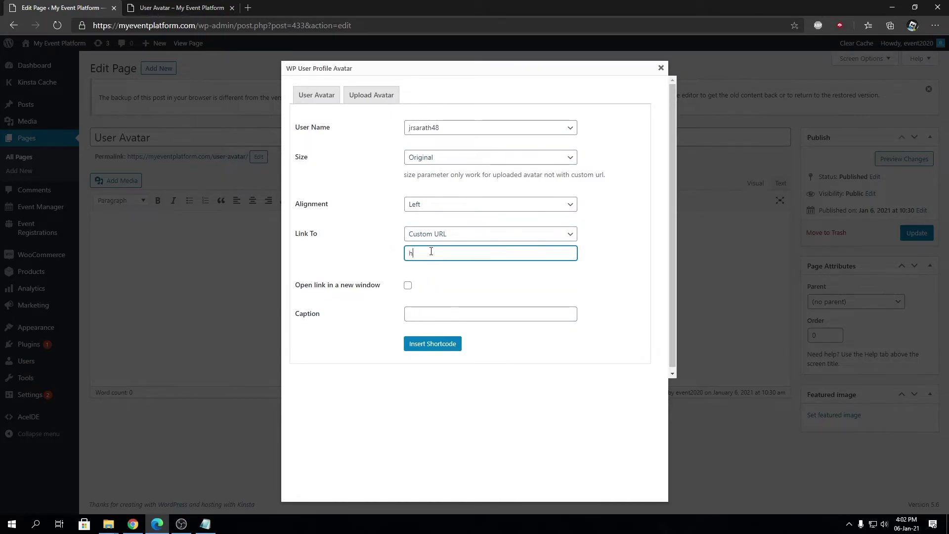
{"action": "key", "text": "BackSpace"}
{"action": "key", "text": "BackSpace"}
{"action": "type", "text": "tps://github.com/jrsarath"}
{"action": "left_click", "coordinate": [406, 289]}
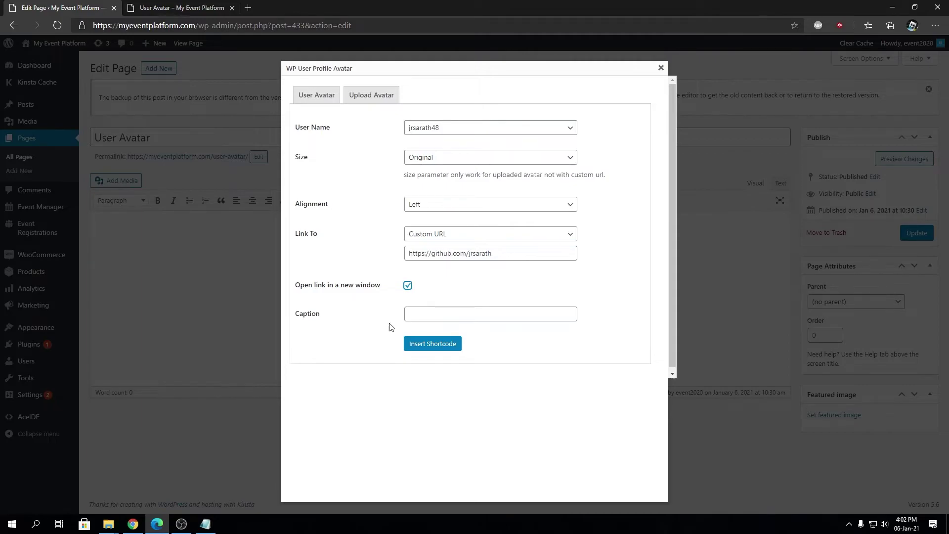
{"action": "left_click", "coordinate": [442, 348]}
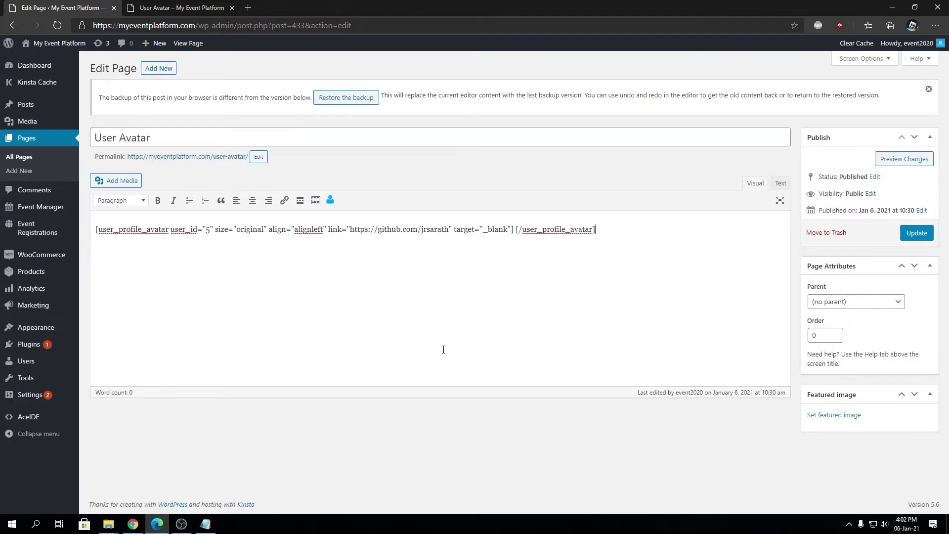
{"action": "left_click", "coordinate": [900, 239]}
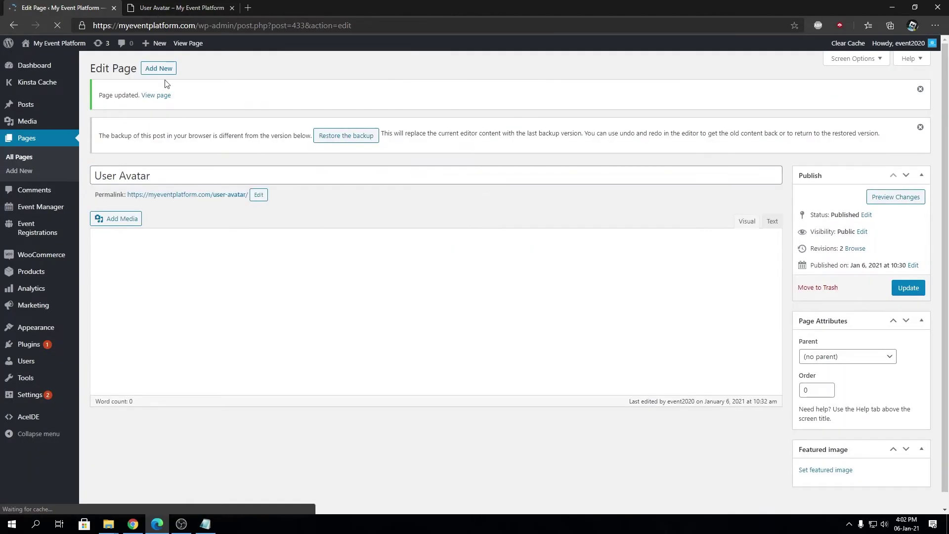
Step: Reload the live User Avatar page to confirm the avatar appears, then follow its GitHub link
{"action": "left_click", "coordinate": [196, 4]}
{"action": "key", "text": "F5"}
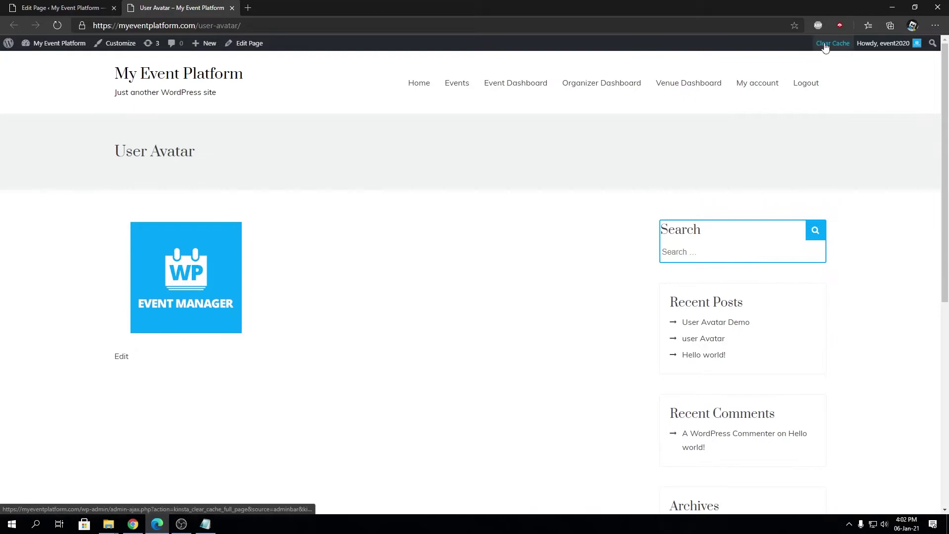
{"action": "mouse_move", "coordinate": [916, 49]}
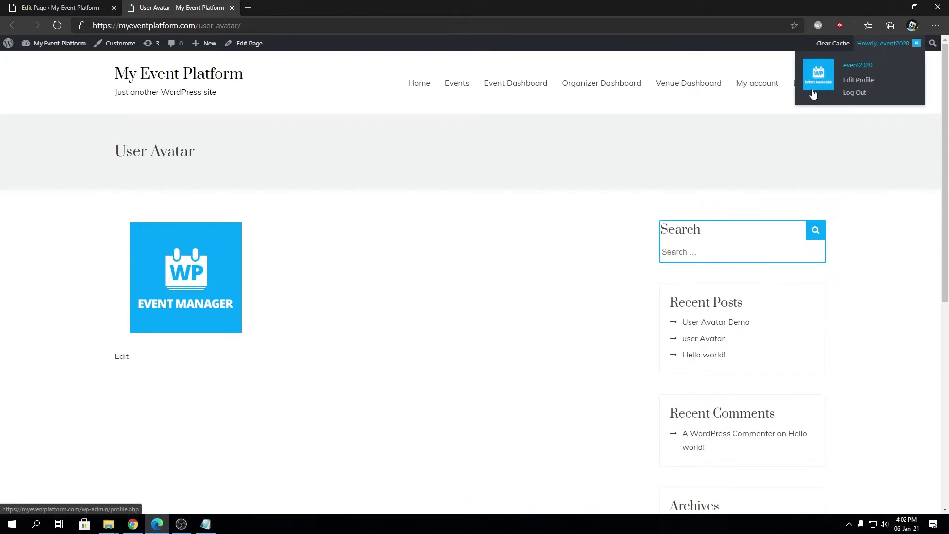
{"action": "left_click", "coordinate": [74, 7]}
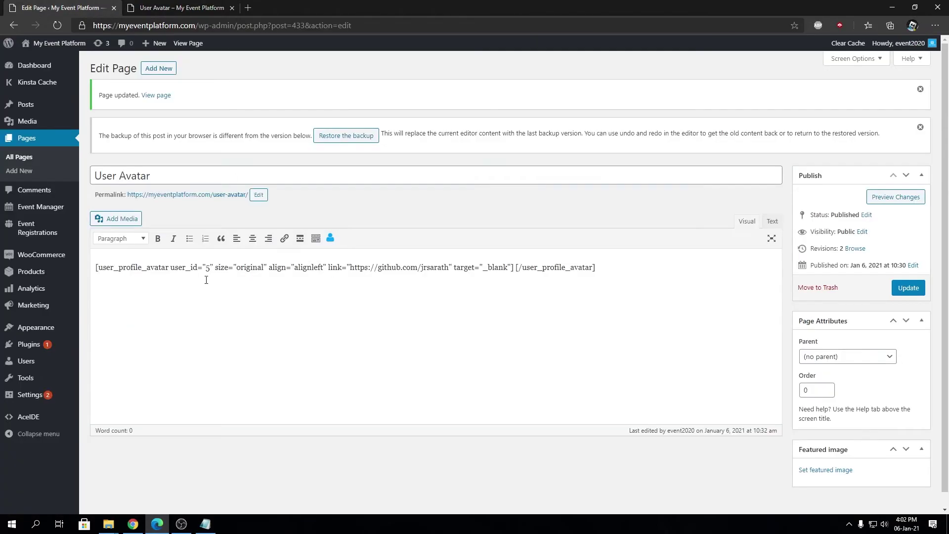
{"action": "left_click", "coordinate": [169, 6]}
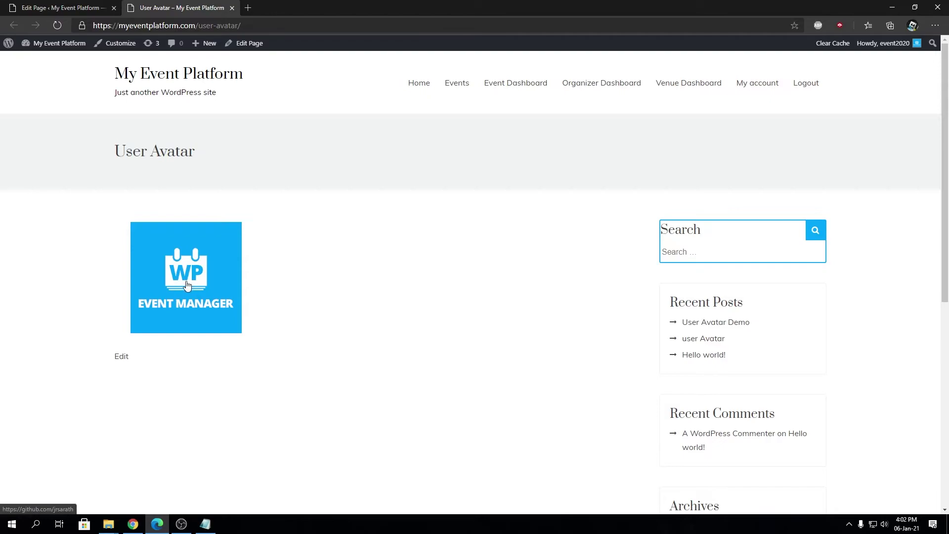
{"action": "key", "text": "ctrl+shift+Tab"}
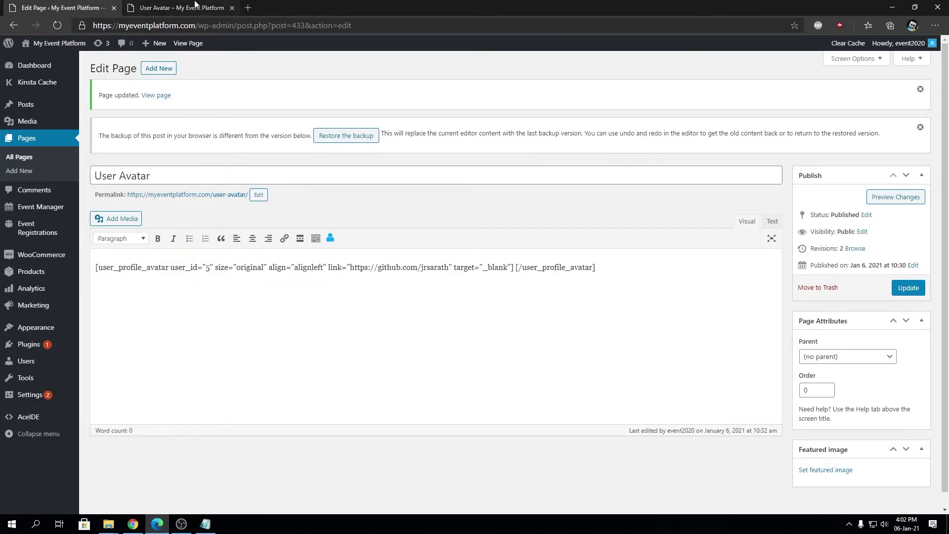
{"action": "left_click", "coordinate": [196, 6]}
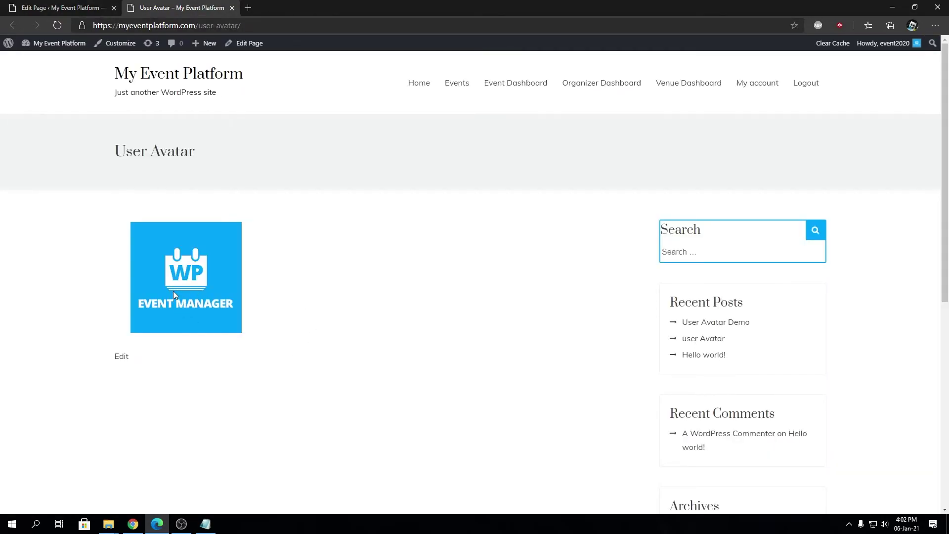
{"action": "left_click", "coordinate": [174, 294]}
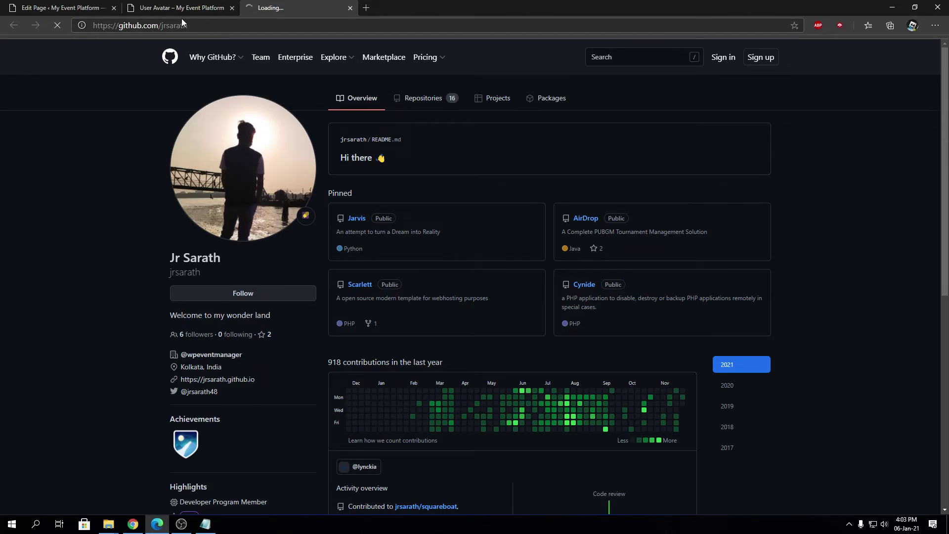
Step: Compare the live page with the editor, then click the avatar to open the GitHub profile
{"action": "left_click", "coordinate": [180, 8]}
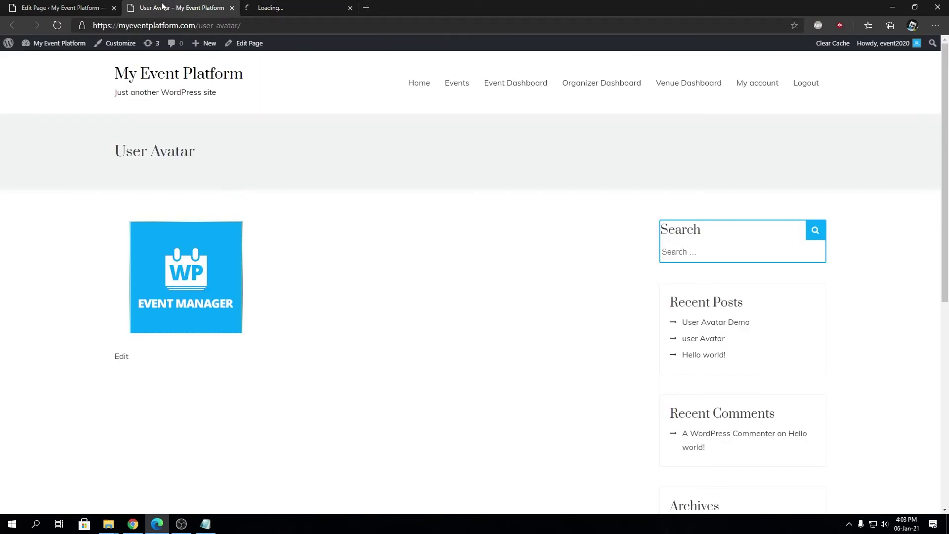
{"action": "left_click", "coordinate": [91, 6]}
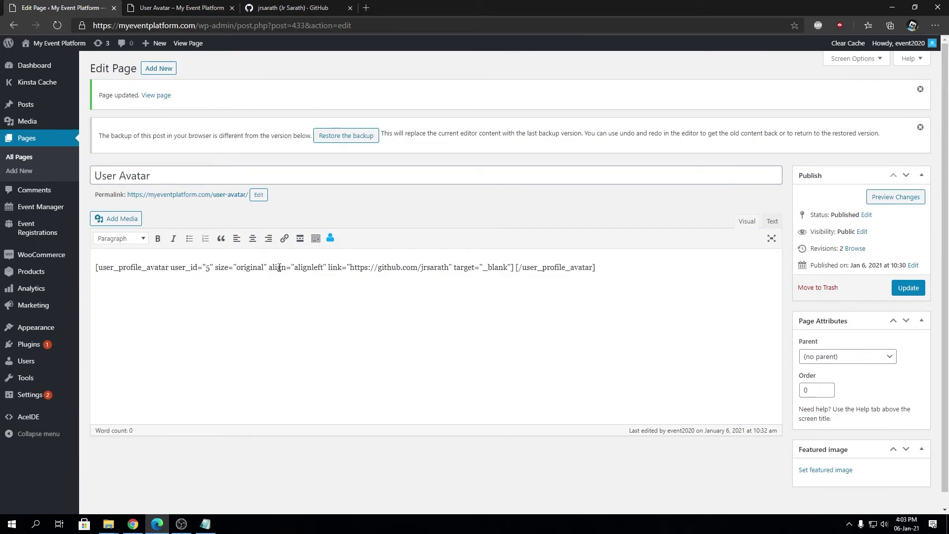
{"action": "left_click", "coordinate": [180, 8]}
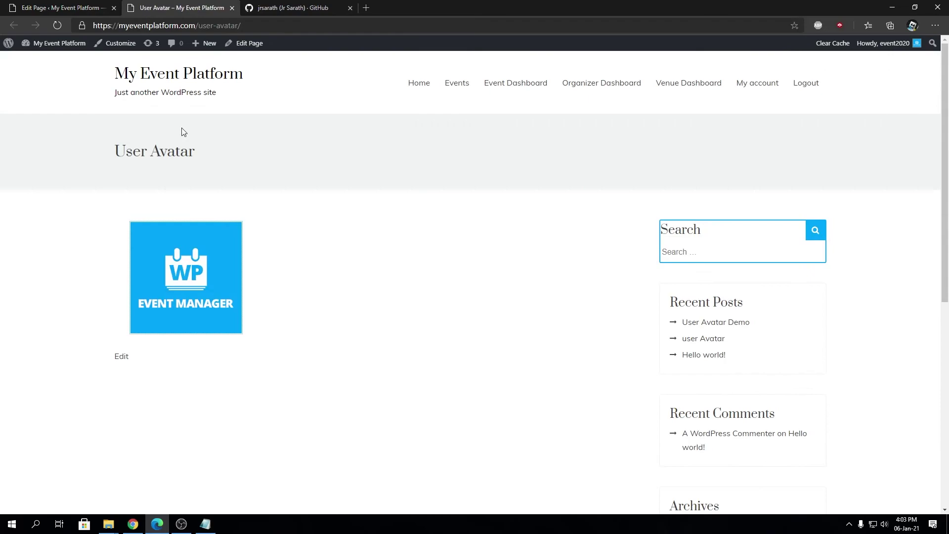
{"action": "left_click", "coordinate": [219, 237]}
{"action": "key", "text": "alt+Tab"}
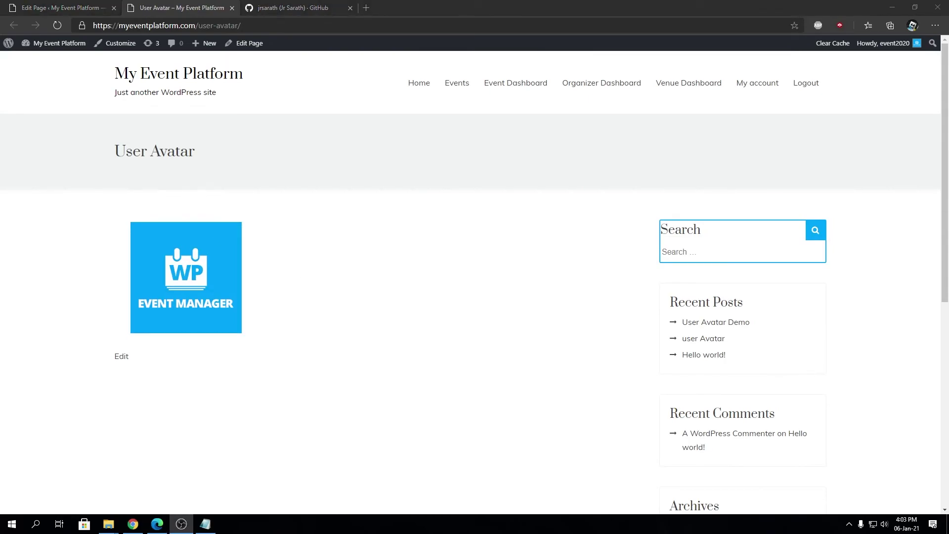